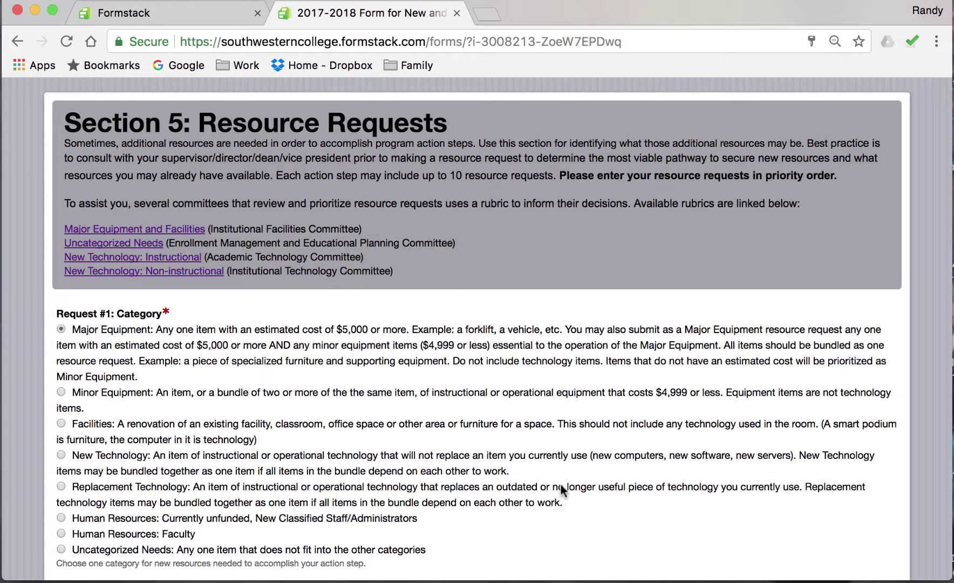
Enter 'Test' as both the Request #1 Name and the Resource #1 Contact.
scroll(560, 486, down, 4)
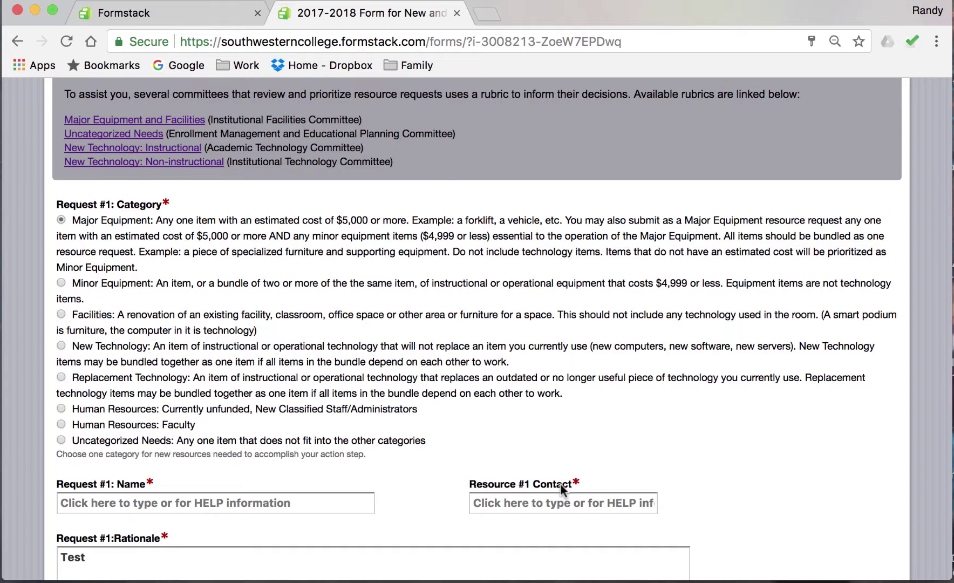
scroll(561, 488, down, 3)
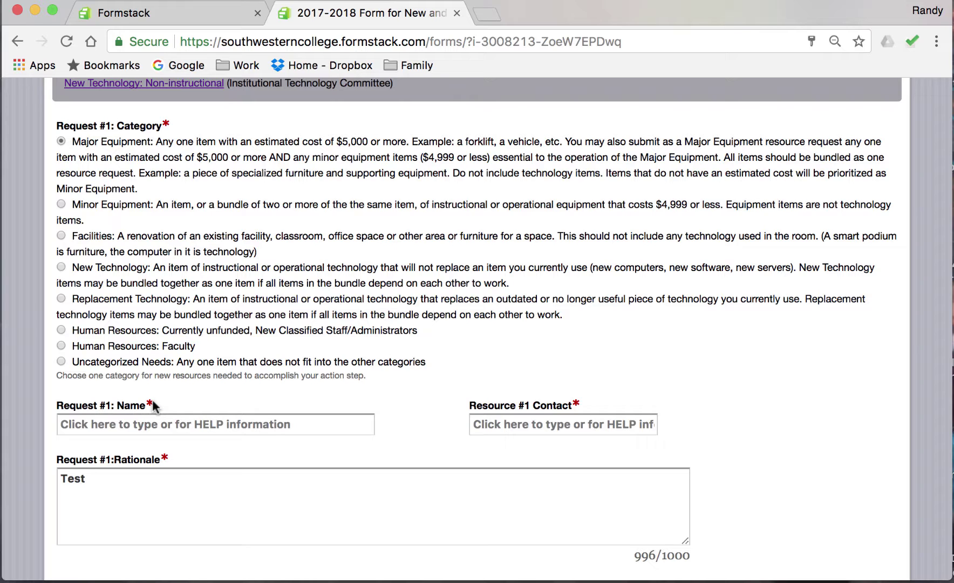
click(147, 424)
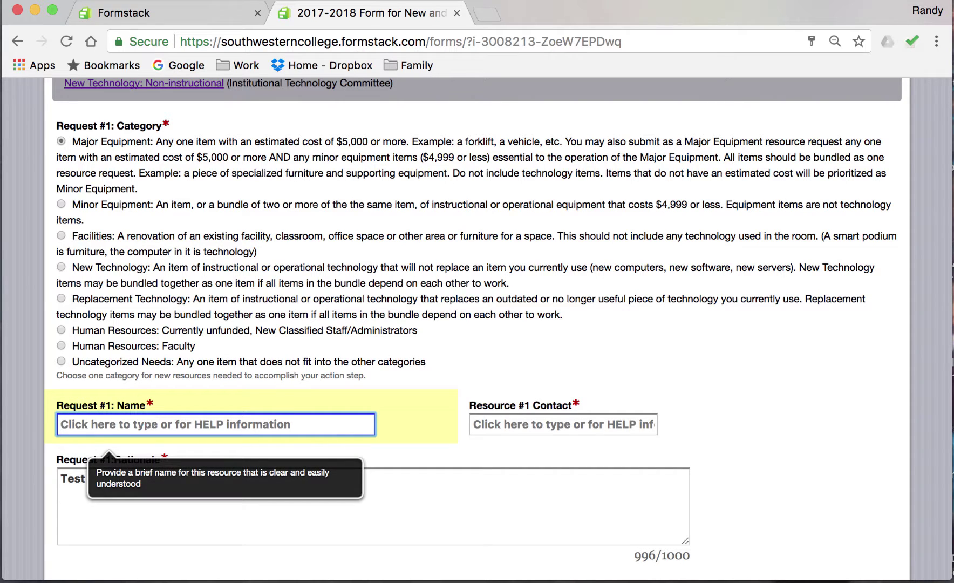
text(Test)
click(508, 424)
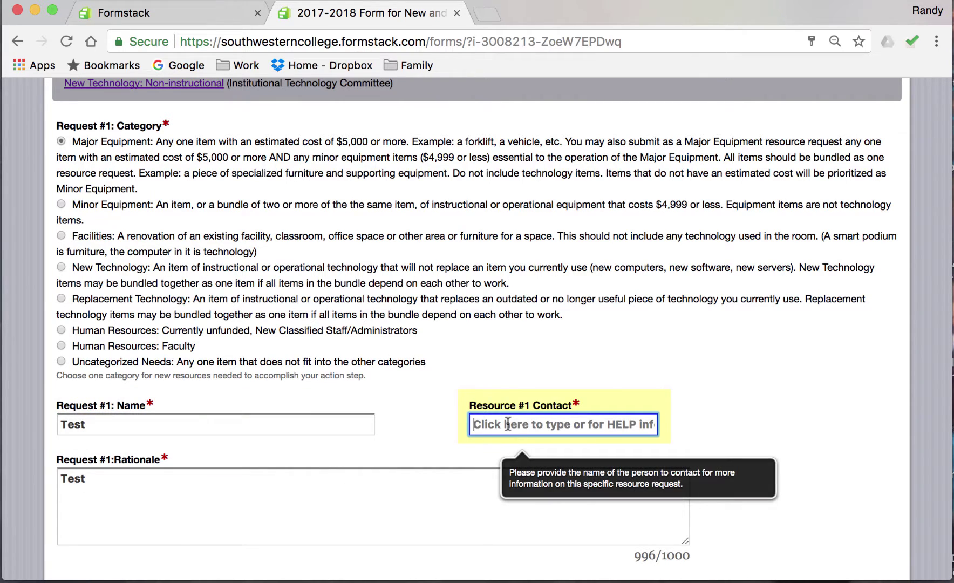
text(Test)
click(302, 514)
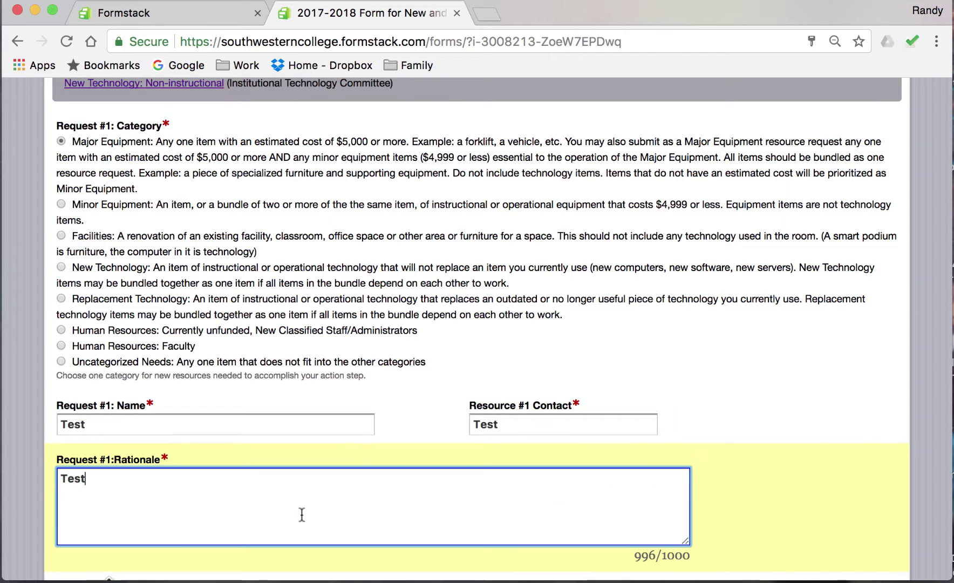
scroll(302, 514, down, 3)
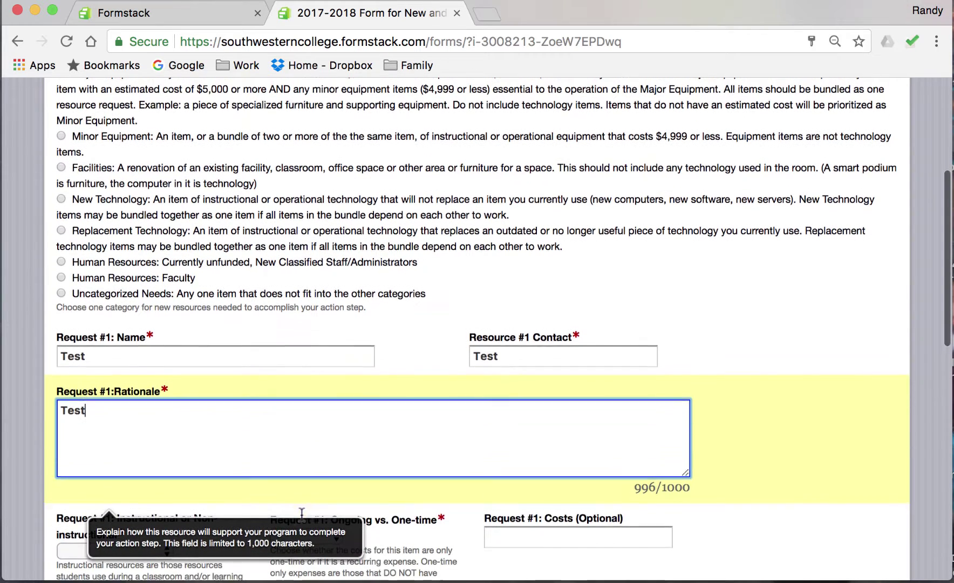
scroll(301, 514, down, 4)
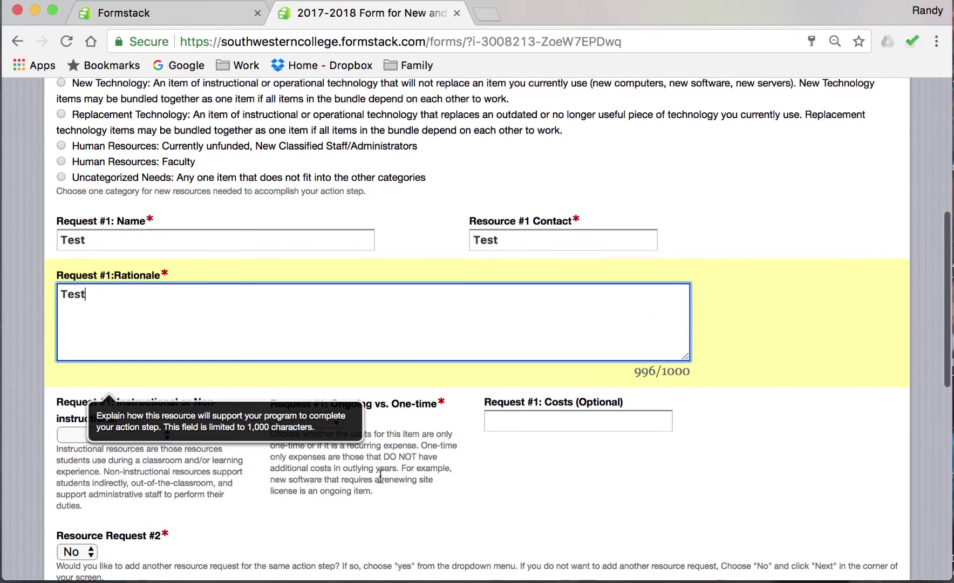
Mark Request #1 as Instructional and One-time.
click(436, 488)
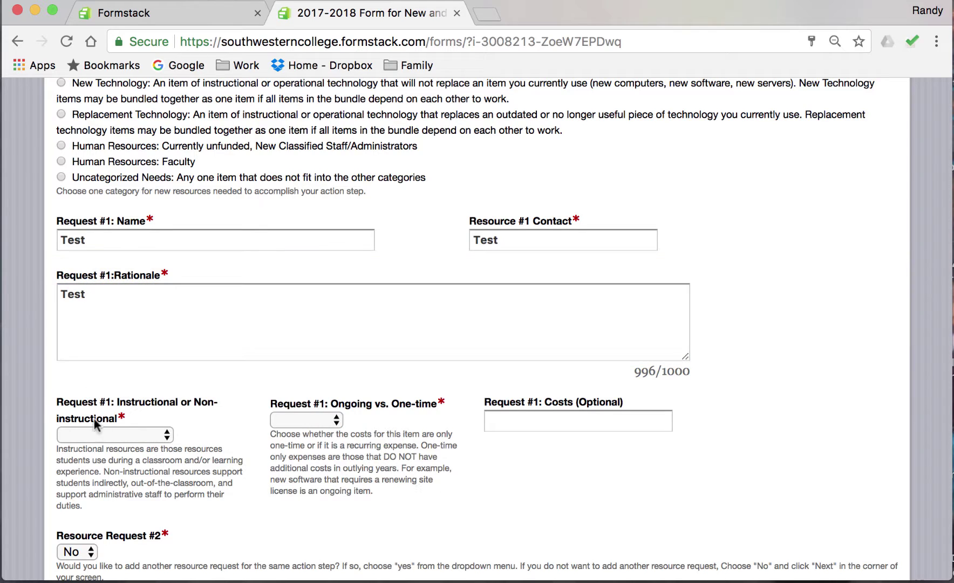
click(97, 437)
click(102, 449)
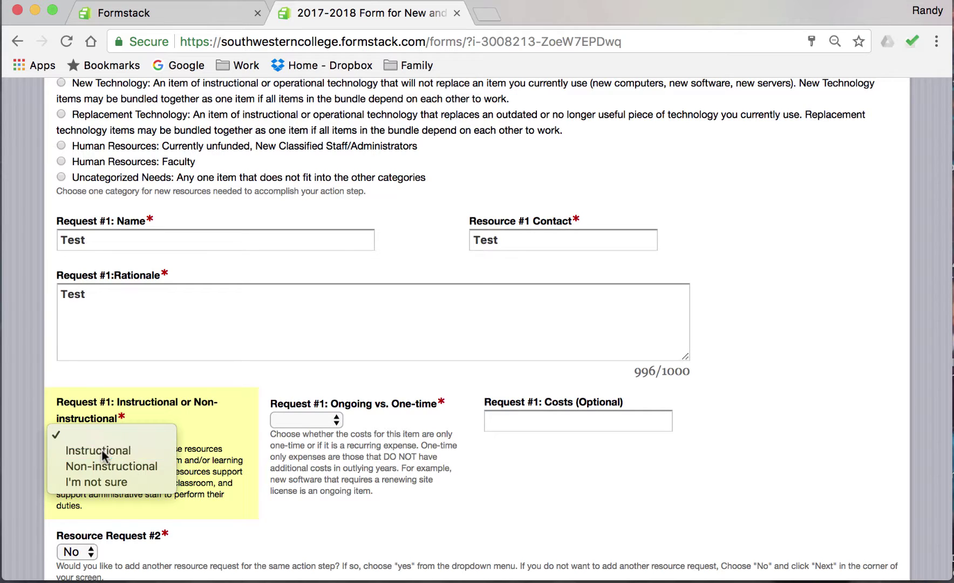
click(336, 422)
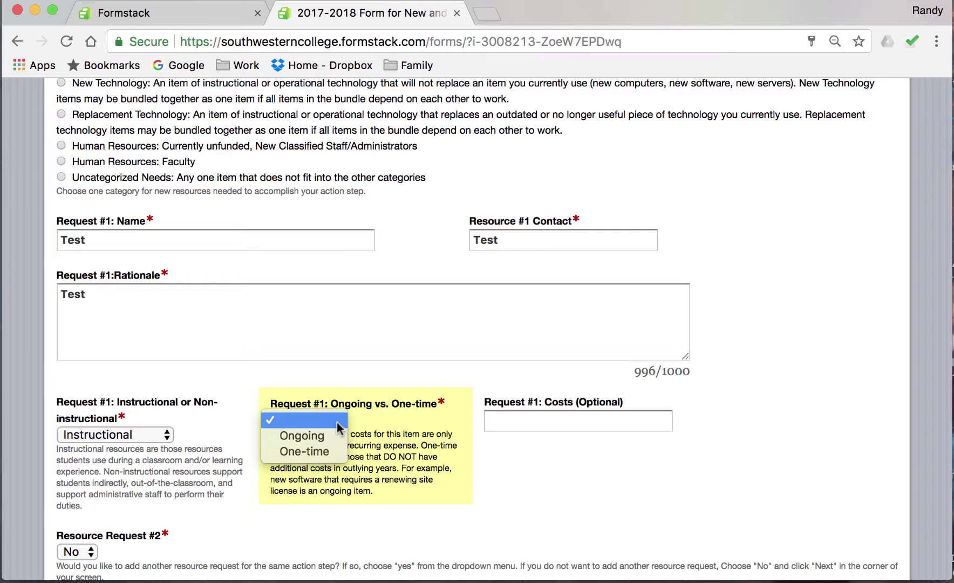
click(336, 452)
Enter $5,000 as the first request's estimated cost.
click(572, 423)
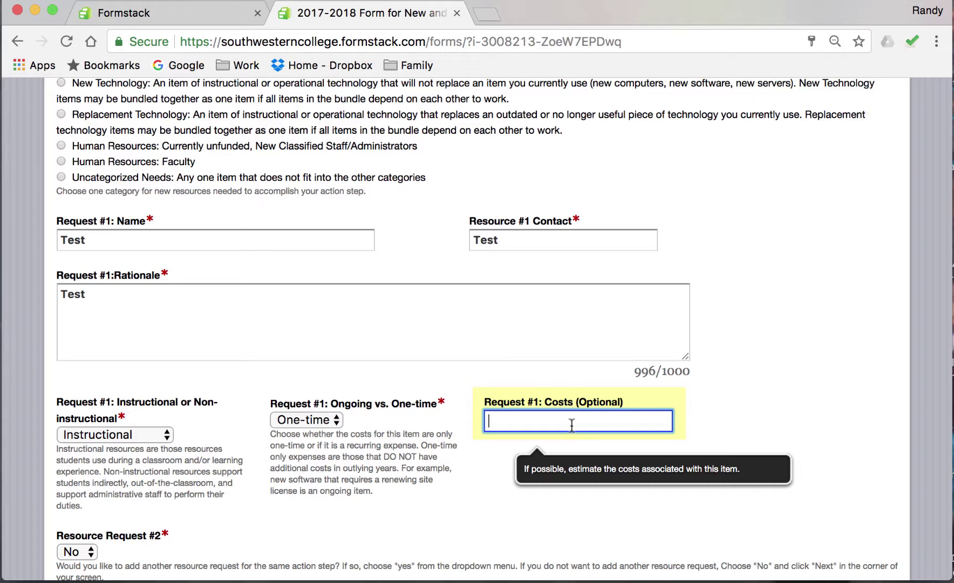
text($5,000)
click(513, 503)
scroll(513, 503, down, 3)
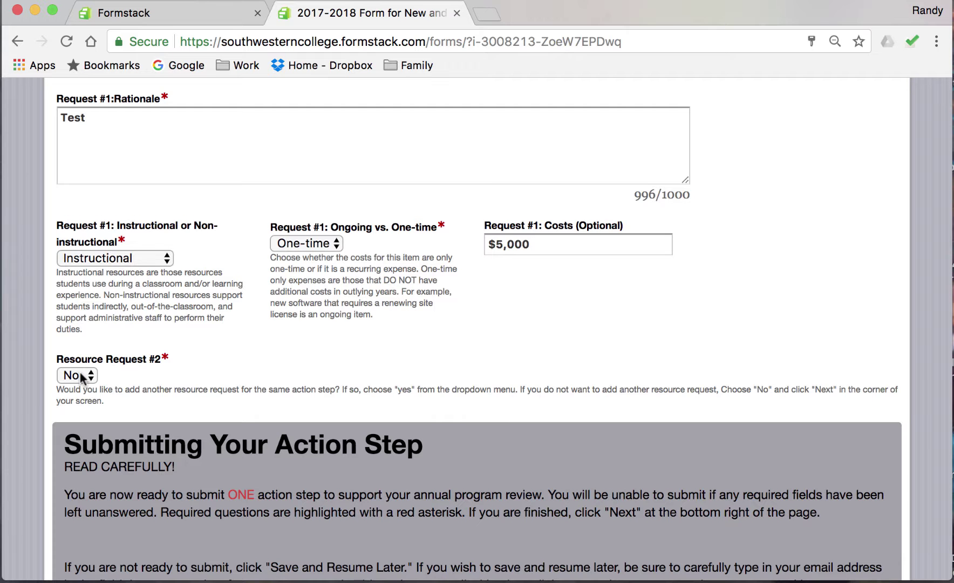
click(81, 377)
click(81, 376)
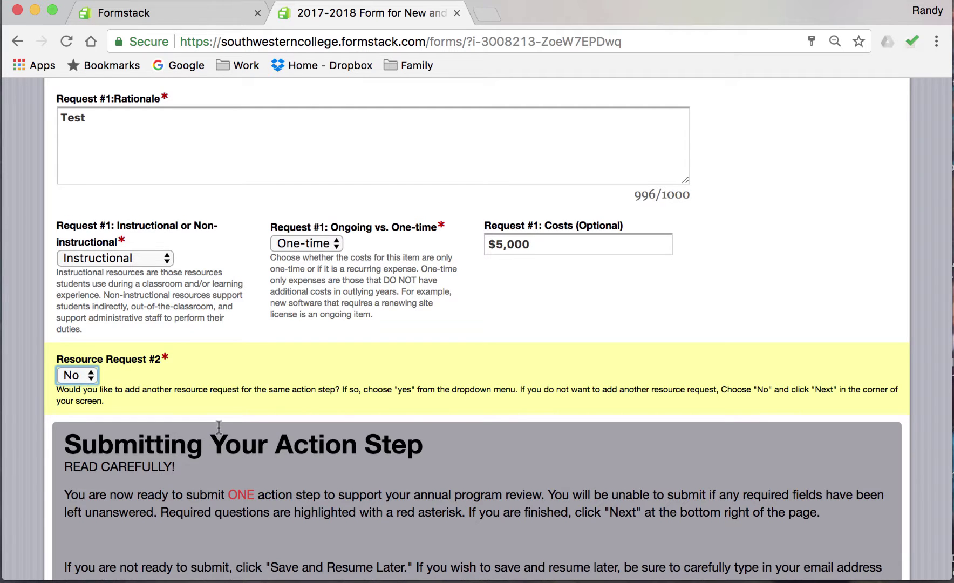
scroll(219, 426, down, 5)
scroll(218, 426, down, 2)
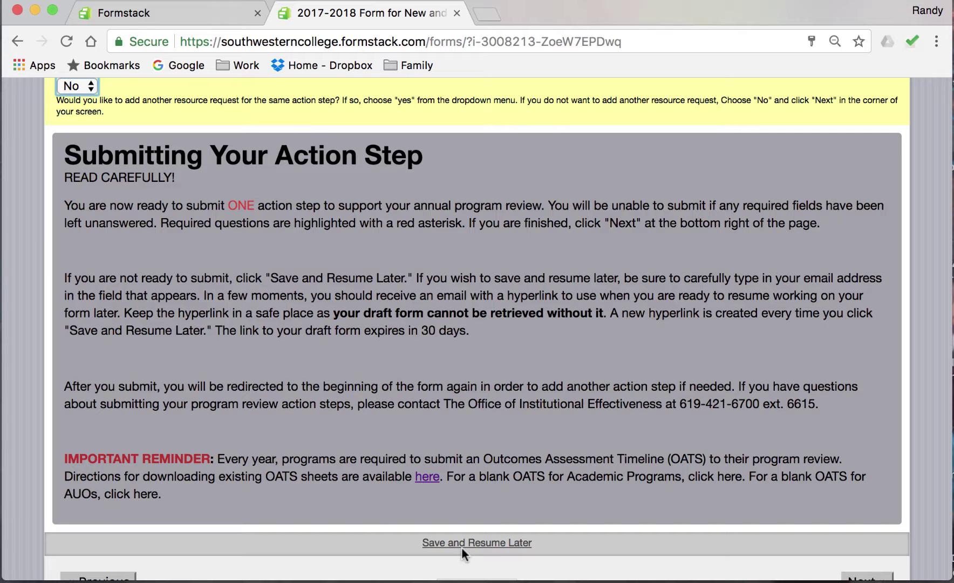
Save the draft with Save and Resume Later and open its 30-day resume link.
click(477, 543)
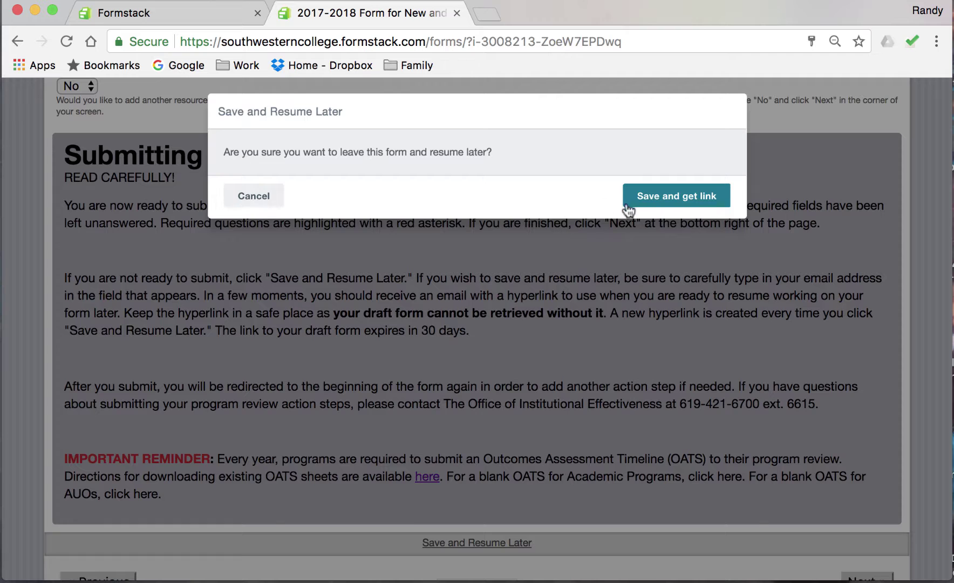
click(679, 208)
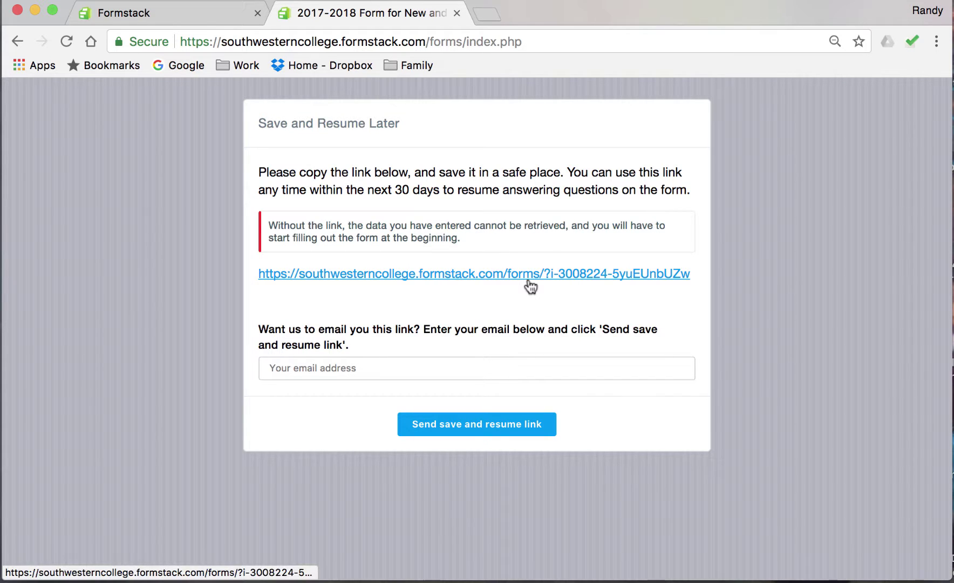
click(529, 274)
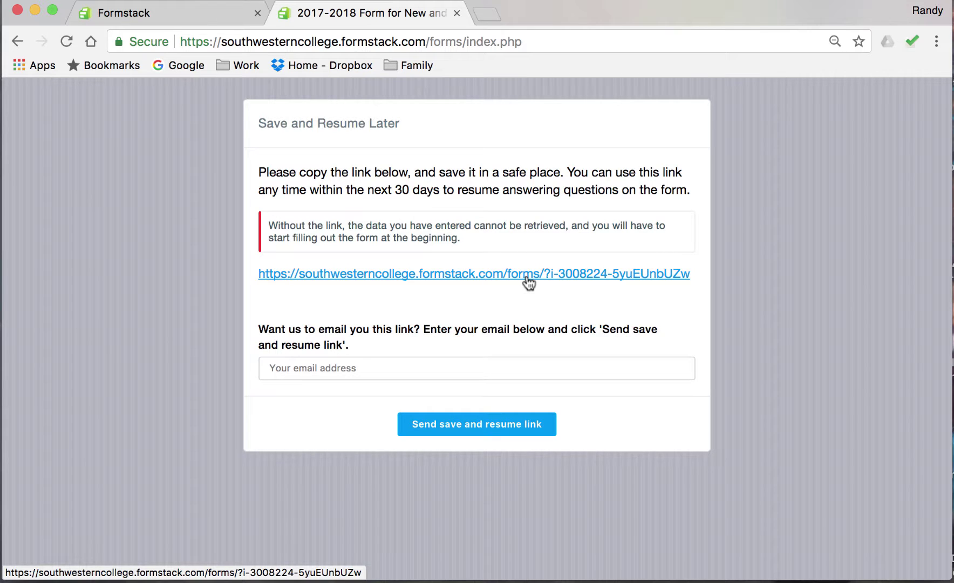
scroll(526, 281, down, 7)
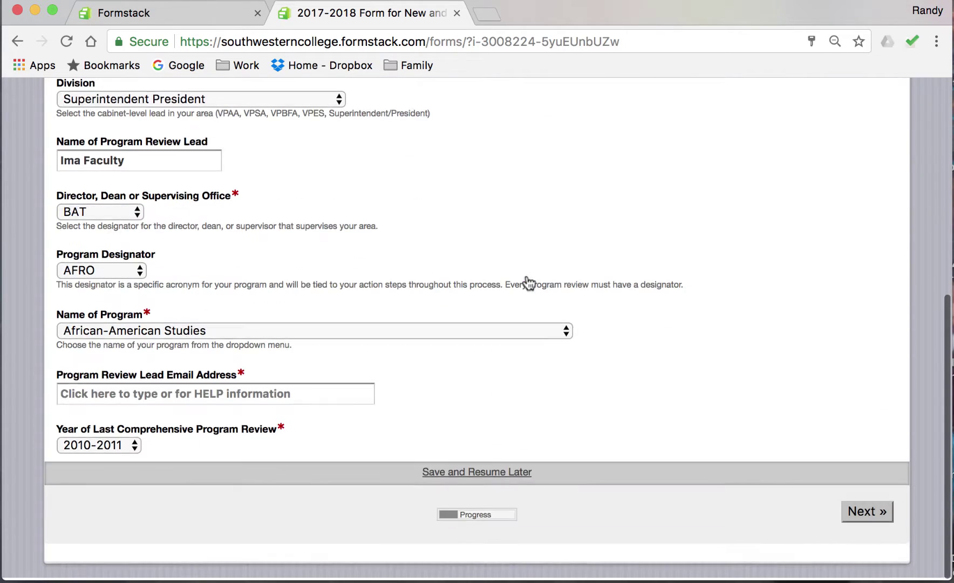
click(882, 519)
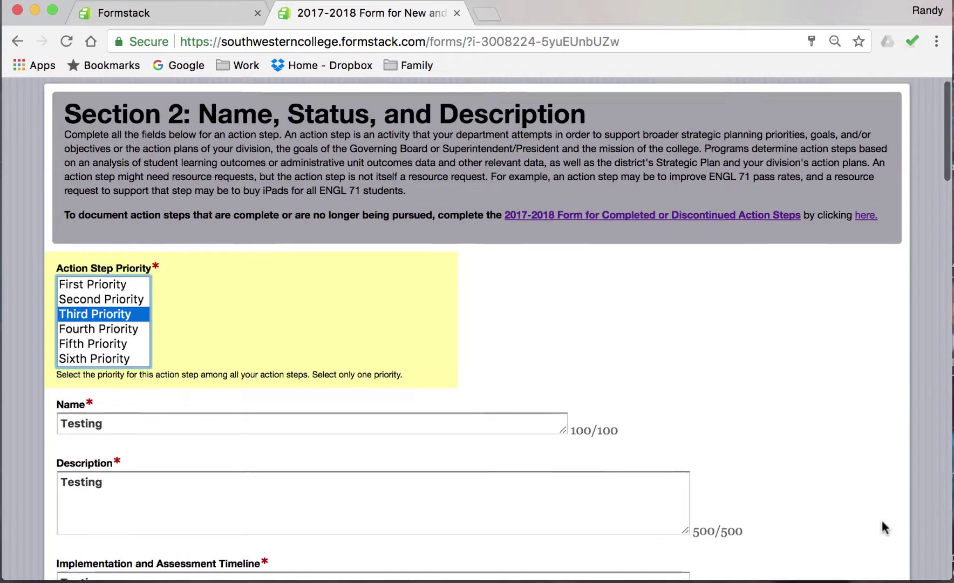
scroll(883, 523, down, 15)
scroll(881, 520, down, 15)
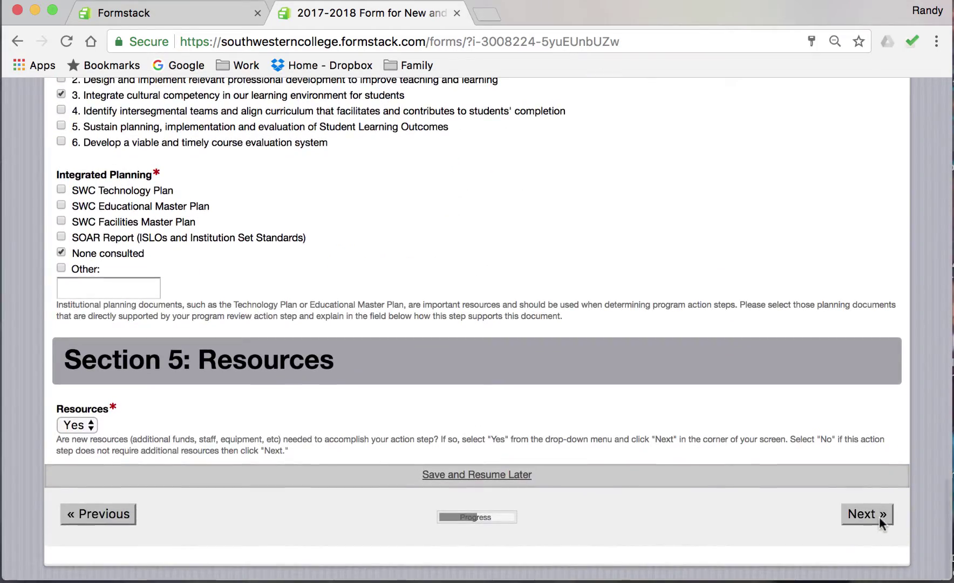
click(878, 517)
scroll(795, 463, down, 15)
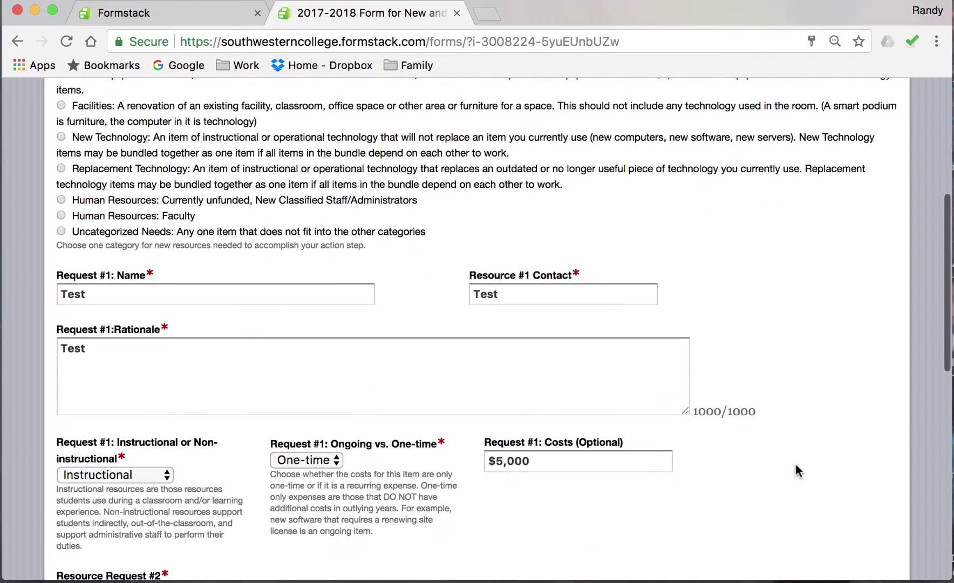
scroll(795, 464, down, 10)
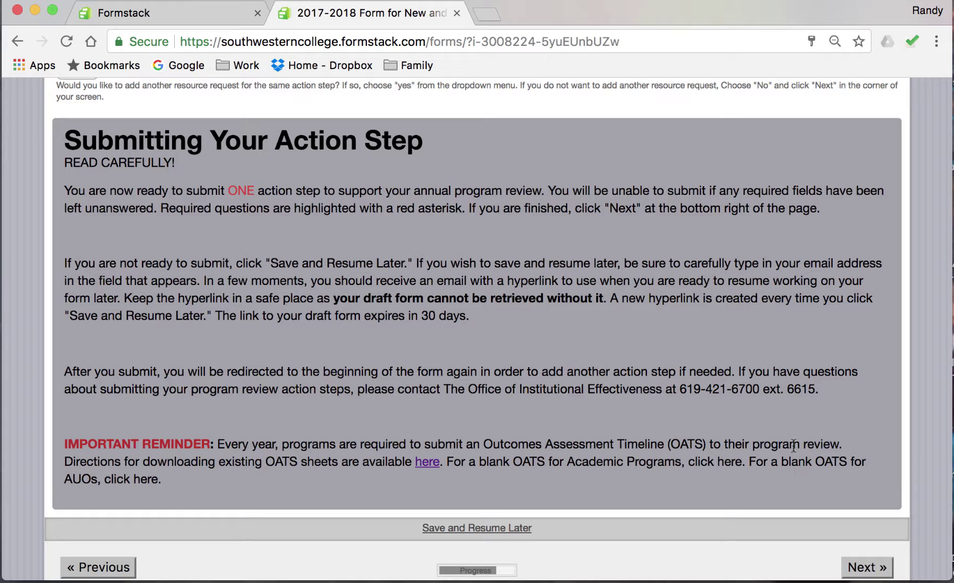
Advance the action-step form to the Confirmation Page.
scroll(799, 464, down, 2)
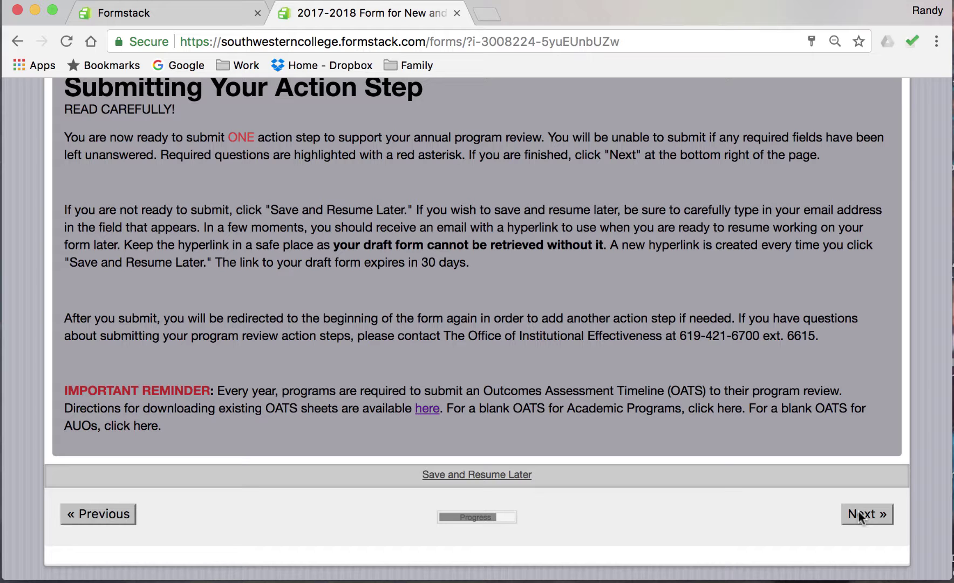
click(863, 516)
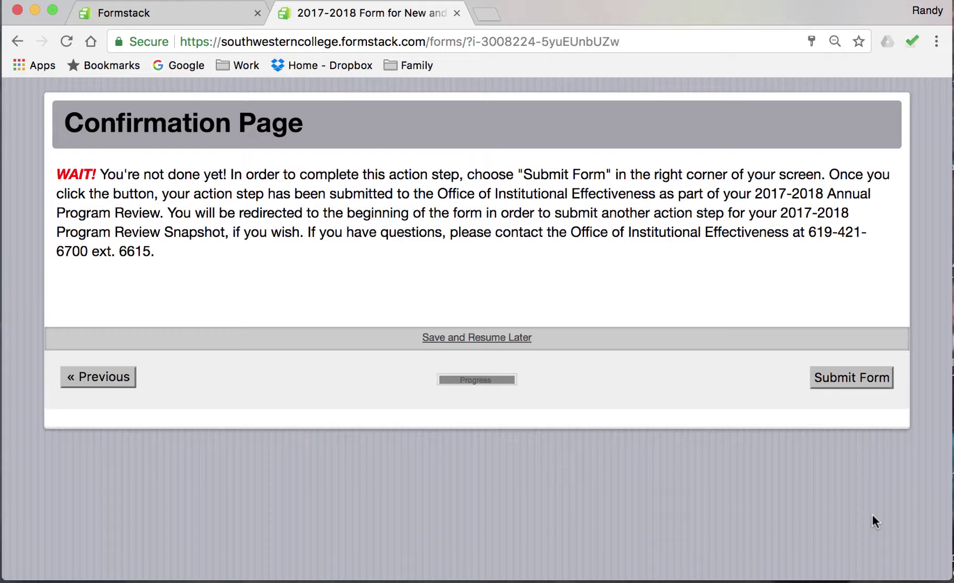
Attempt submission, then fill in the lead's e-mail in the flagged Program Review Lead Email Address field.
click(839, 375)
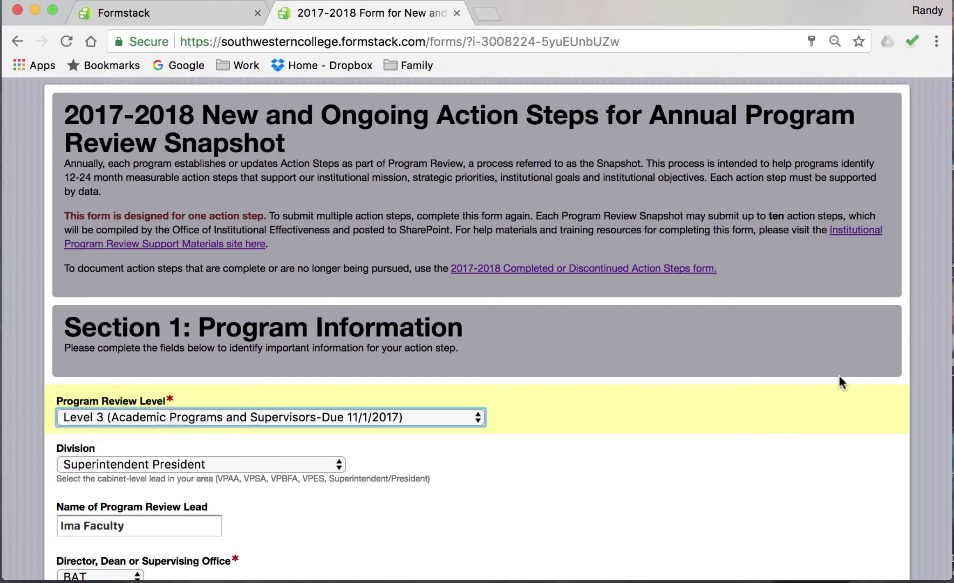
scroll(839, 376, down, 4)
scroll(840, 376, down, 3)
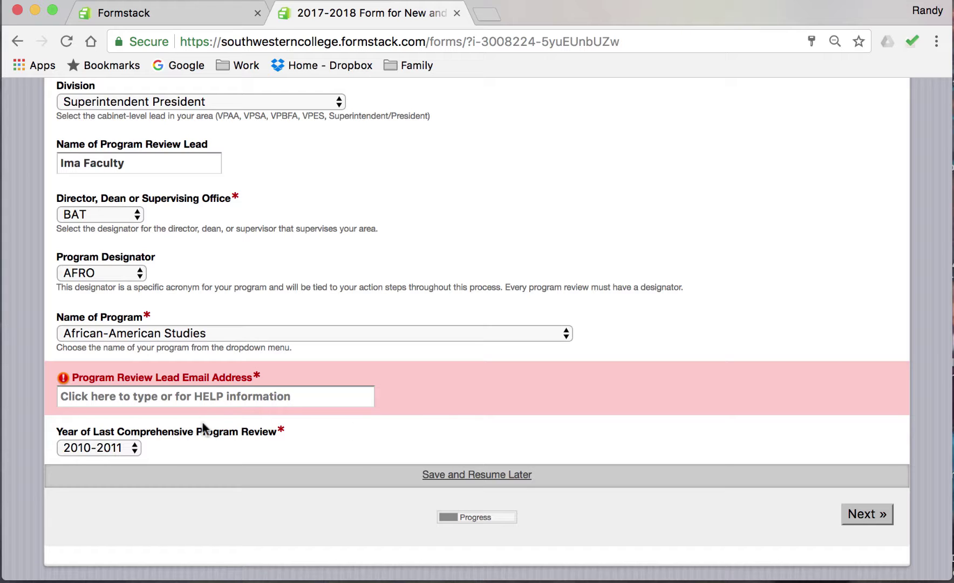
click(202, 400)
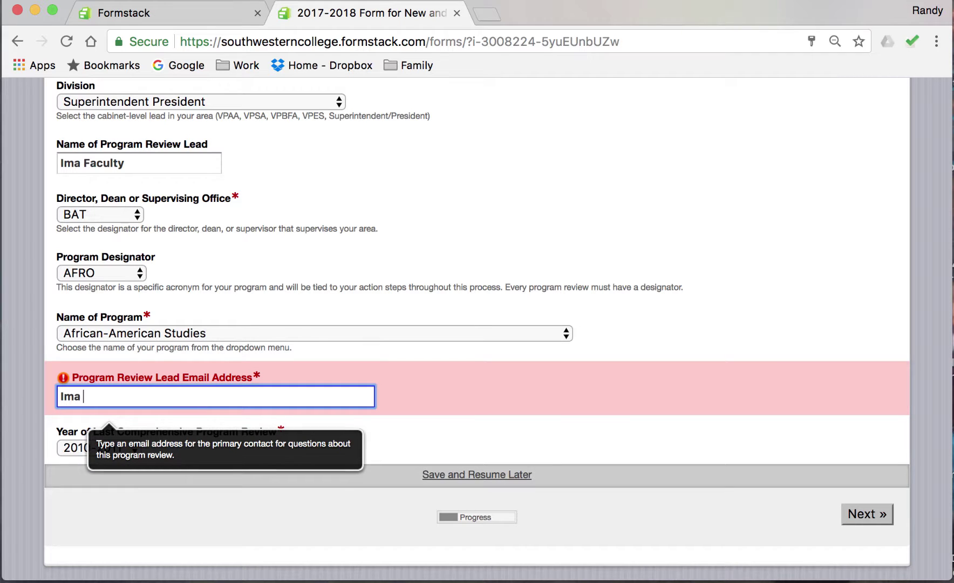
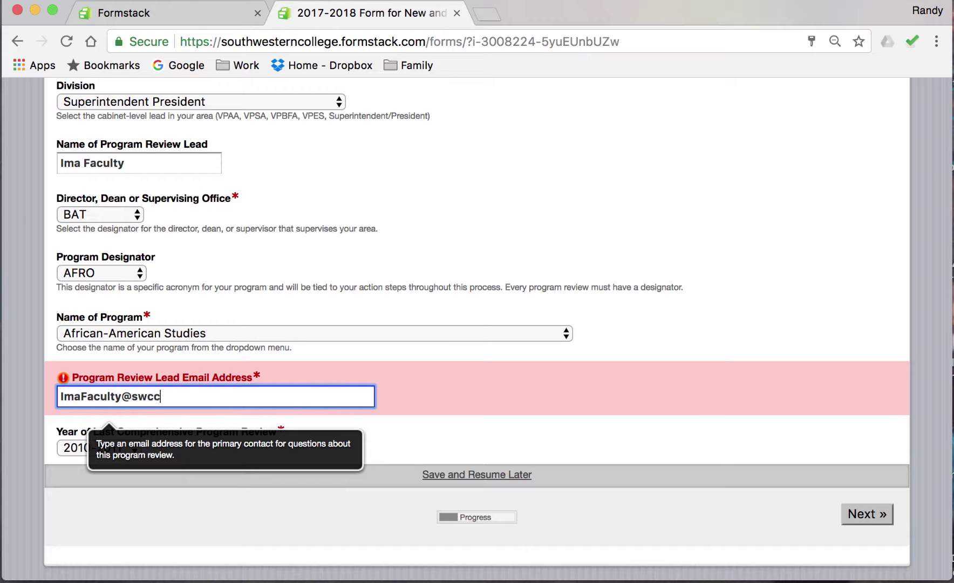
key(Tab)
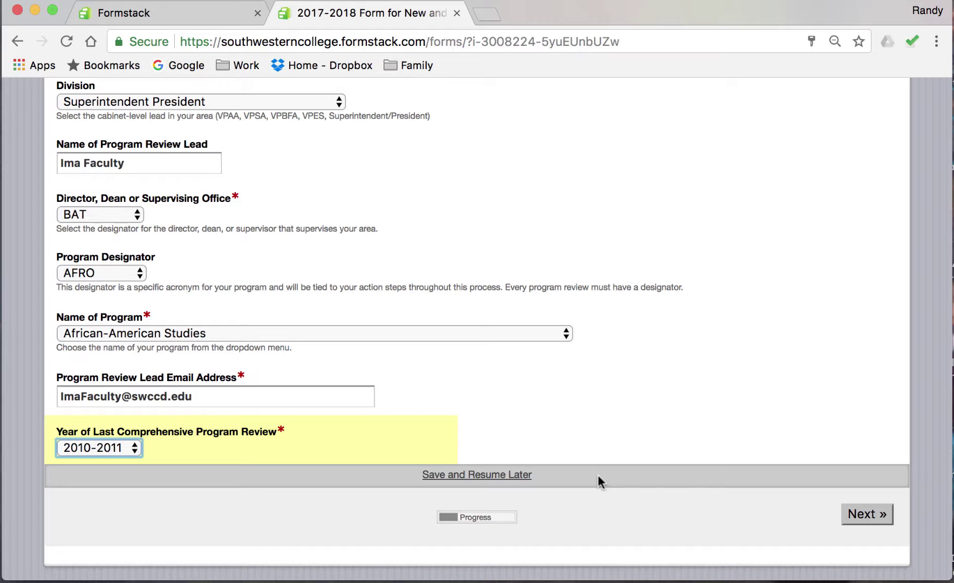
Page forward through Section 1, Sections 2–4 and Resource Requests to the Confirmation Page.
click(862, 516)
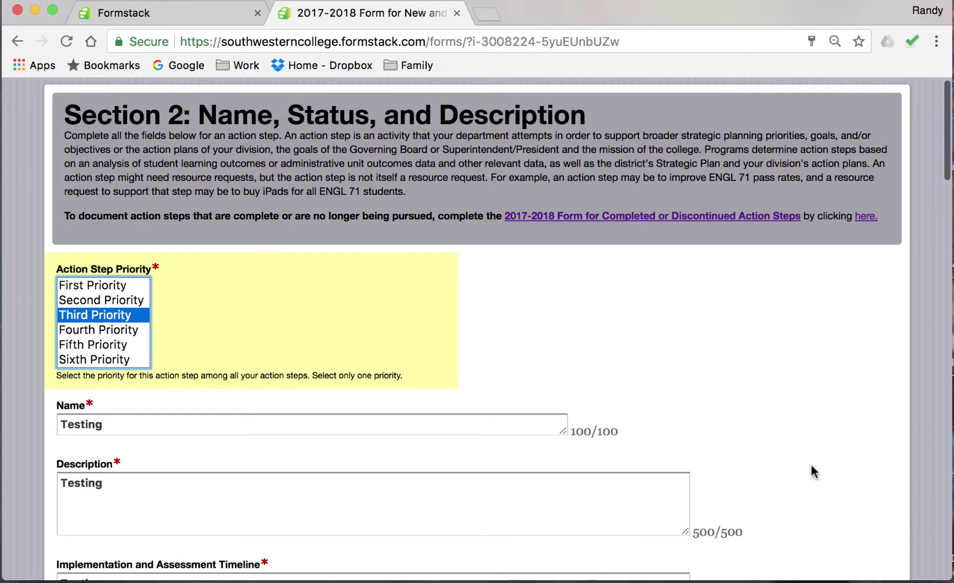
scroll(811, 470, down, 3)
scroll(811, 465, down, 15)
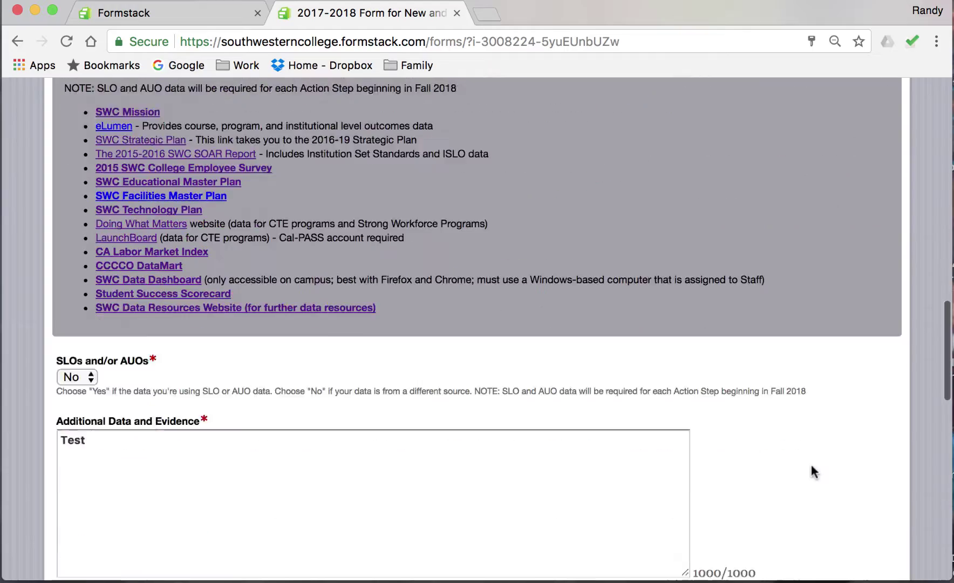
scroll(811, 465, down, 12)
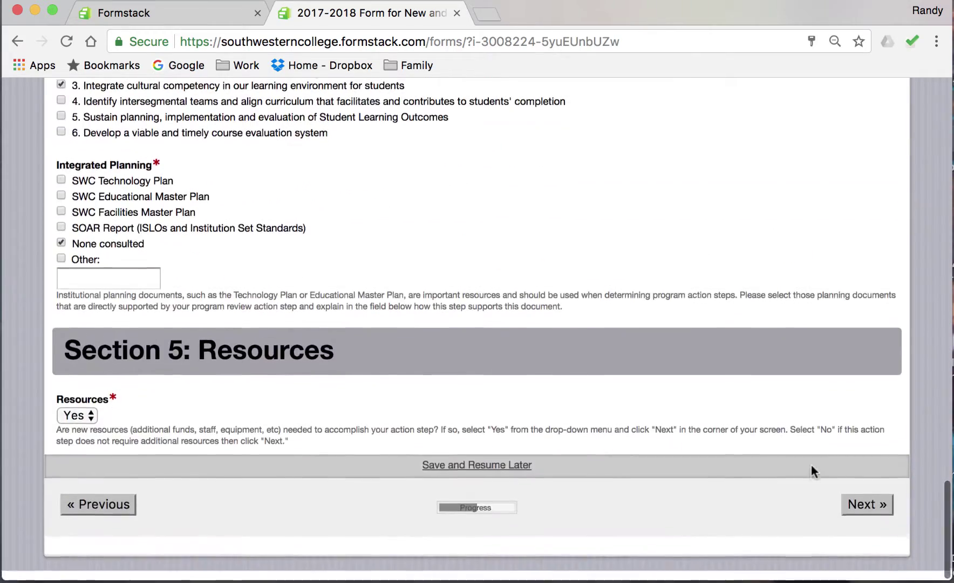
click(858, 509)
scroll(858, 507, down, 4)
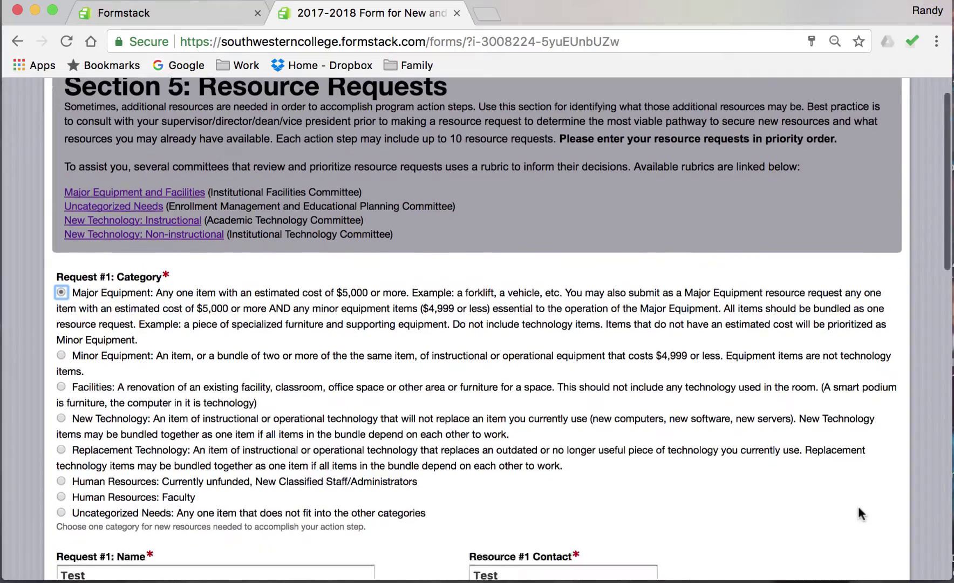
scroll(857, 514, down, 6)
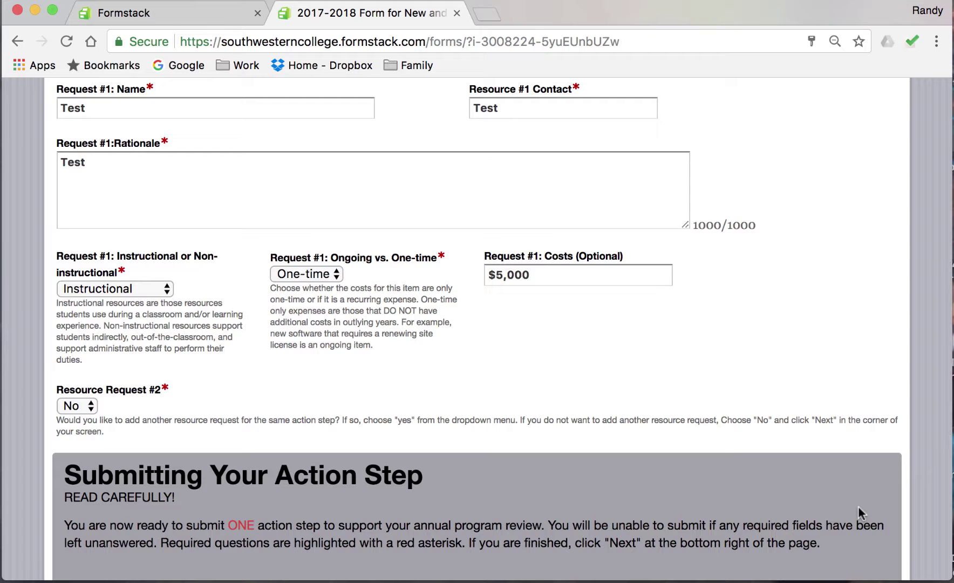
scroll(857, 513, down, 1)
scroll(858, 507, down, 6)
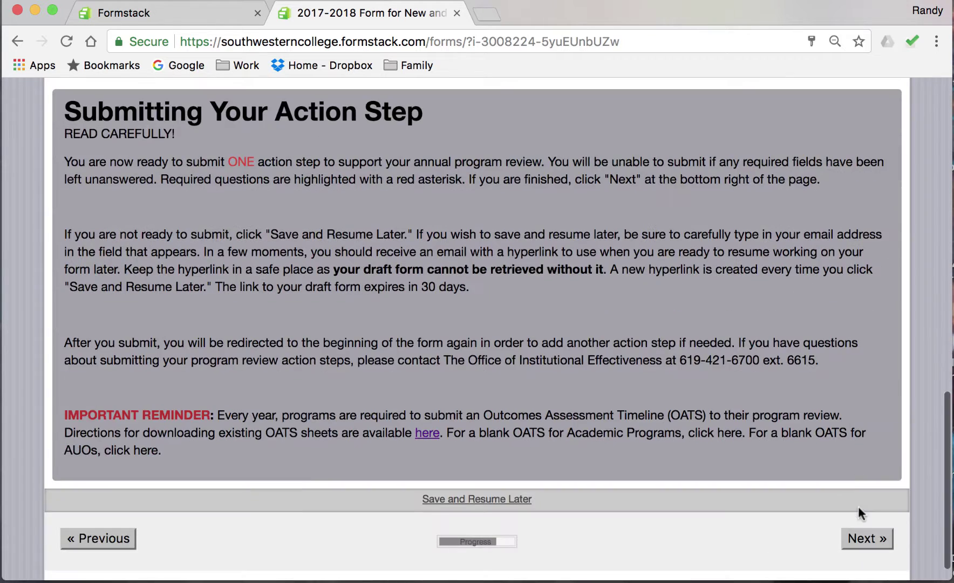
click(872, 539)
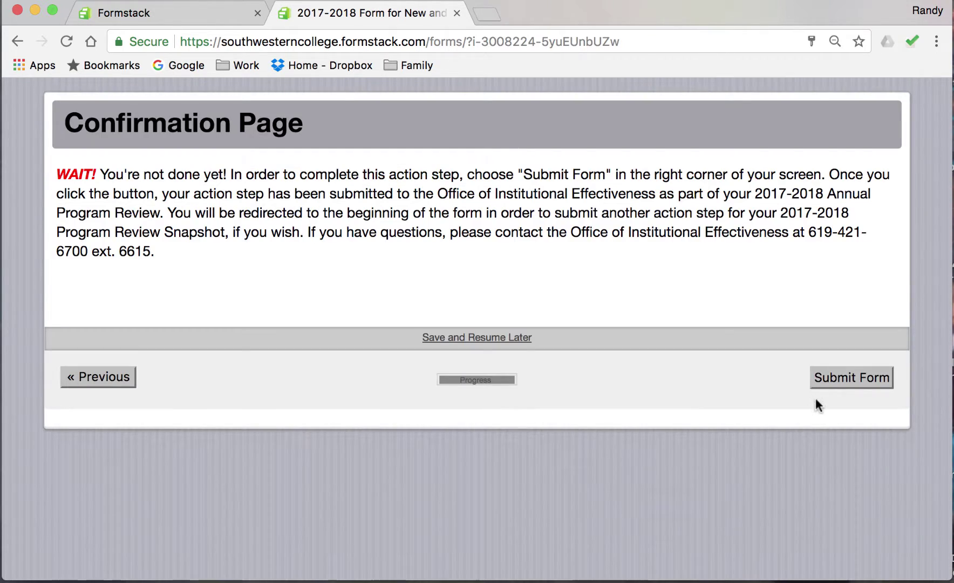
Submit the action step and check the blank 2017-2018 Action Steps form that loads.
click(868, 381)
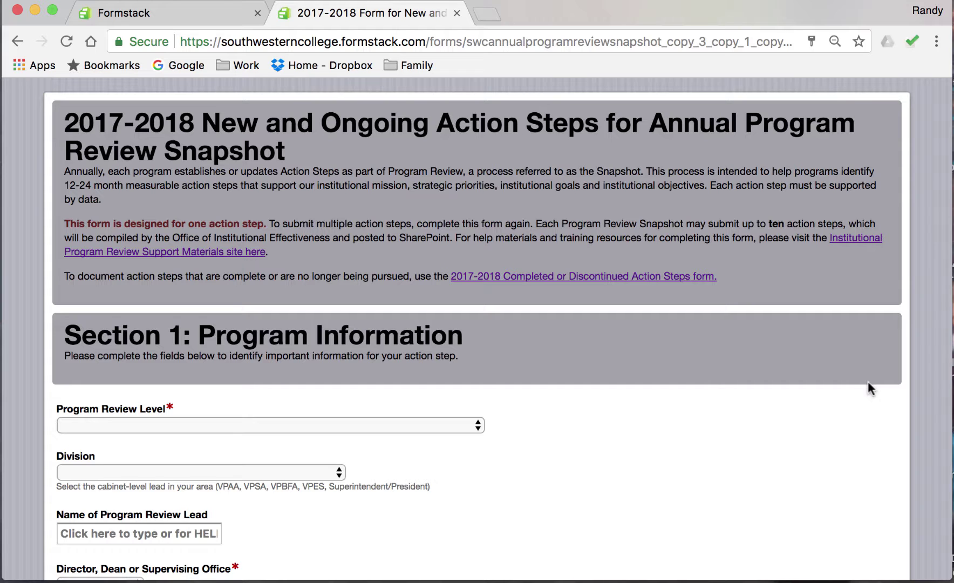
scroll(867, 381, down, 5)
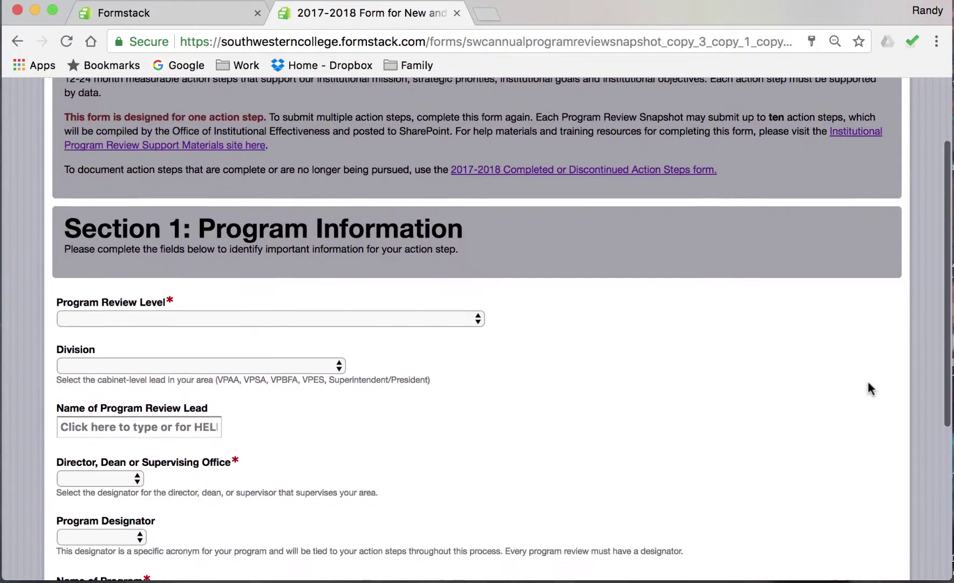
scroll(868, 382, down, 2)
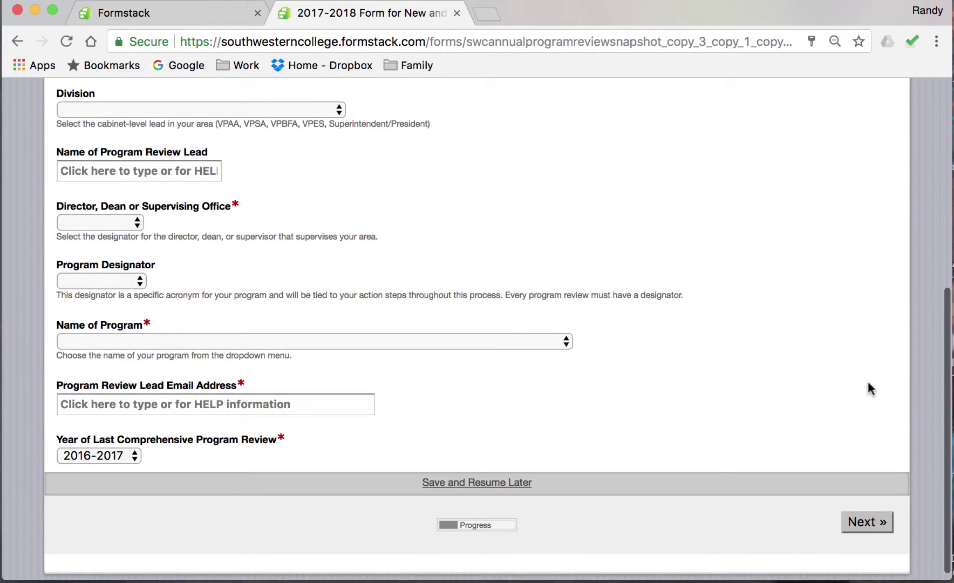
scroll(867, 382, up, 5)
scroll(868, 382, up, 2)
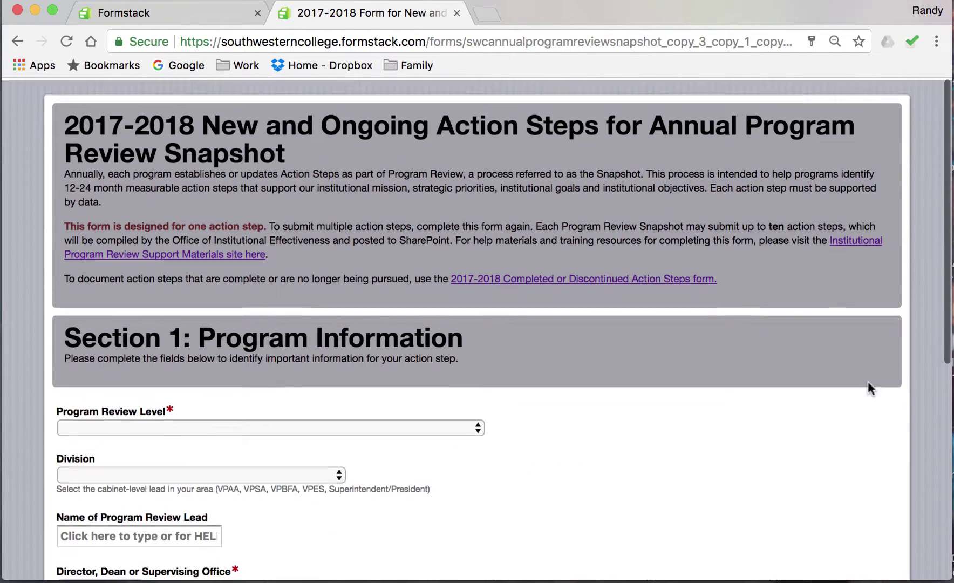